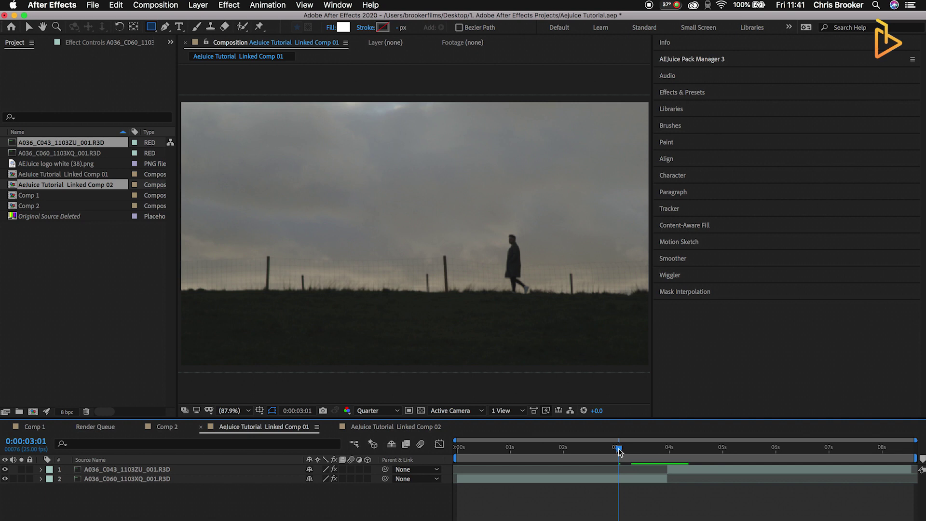
Play back the walking-man-to-skyline cut repeatedly, then park the playhead on 0:00:03:24
drag(633, 451, 614, 455)
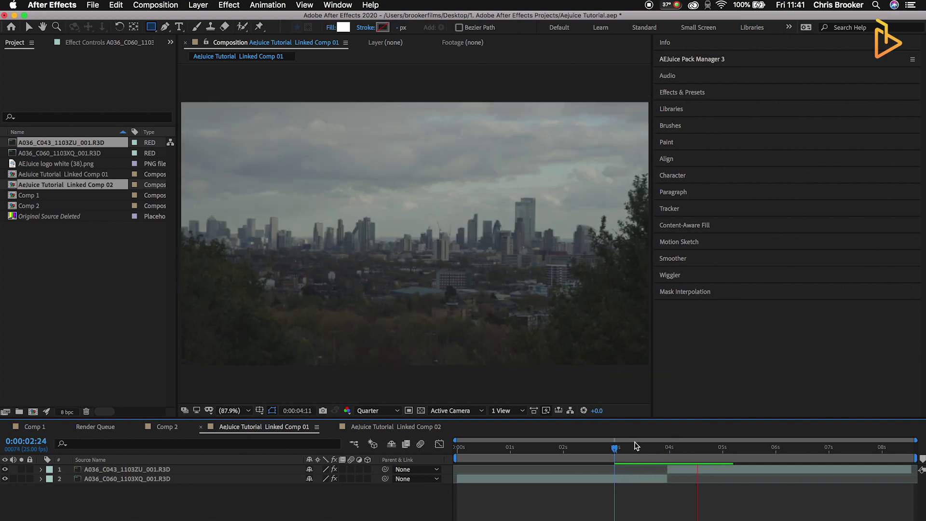
click(631, 448)
key(space)
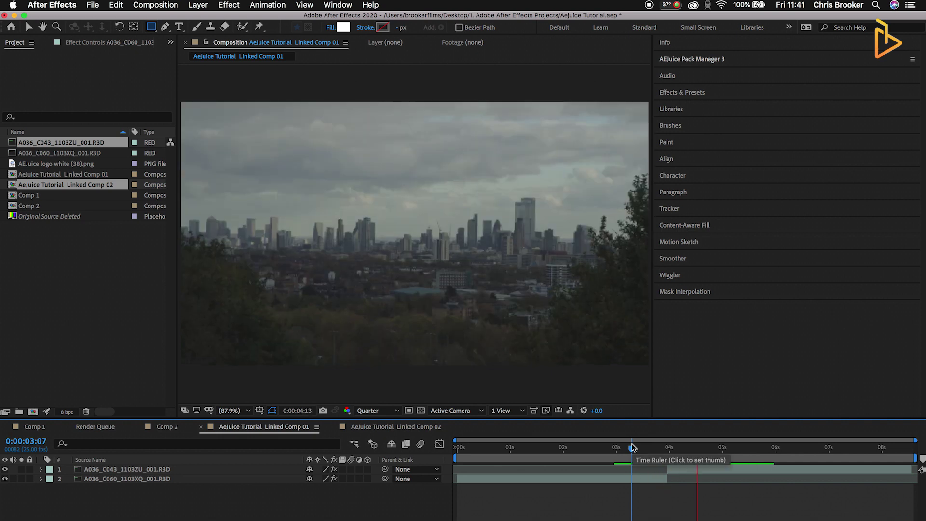
click(633, 456)
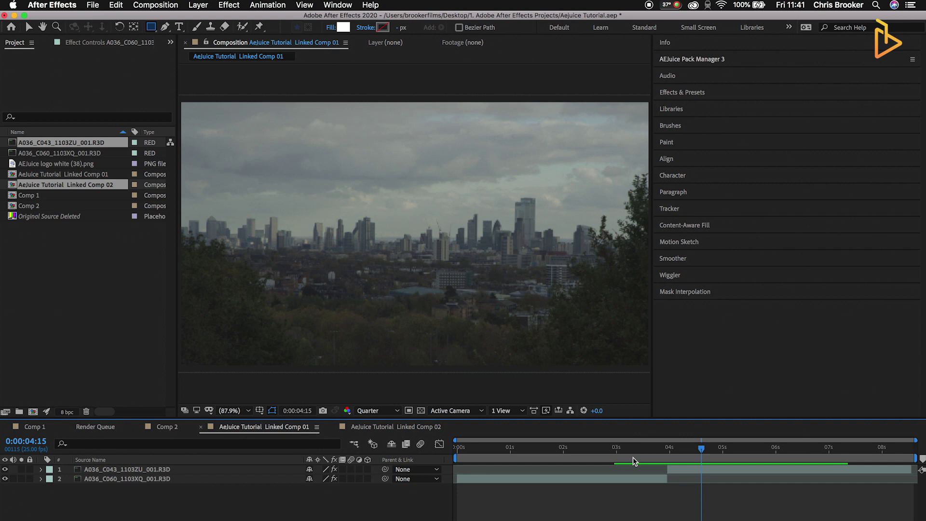
click(625, 456)
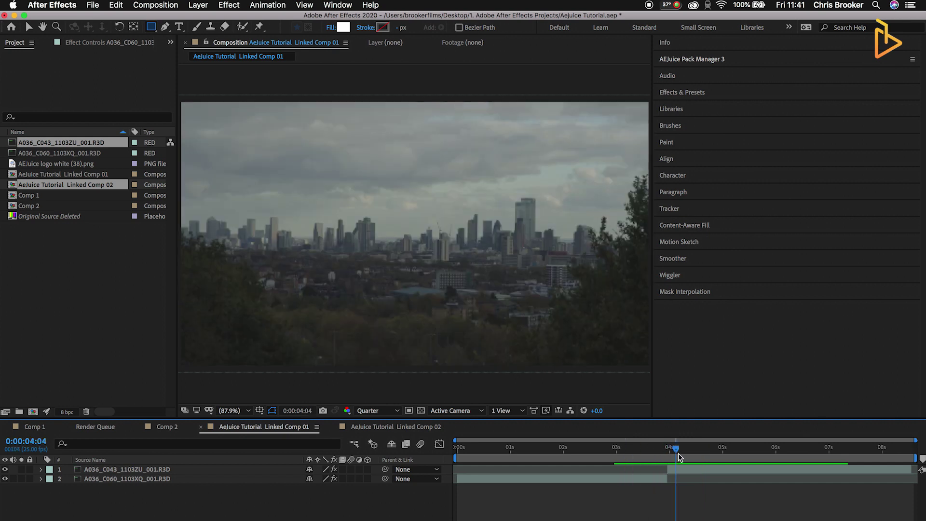
click(633, 457)
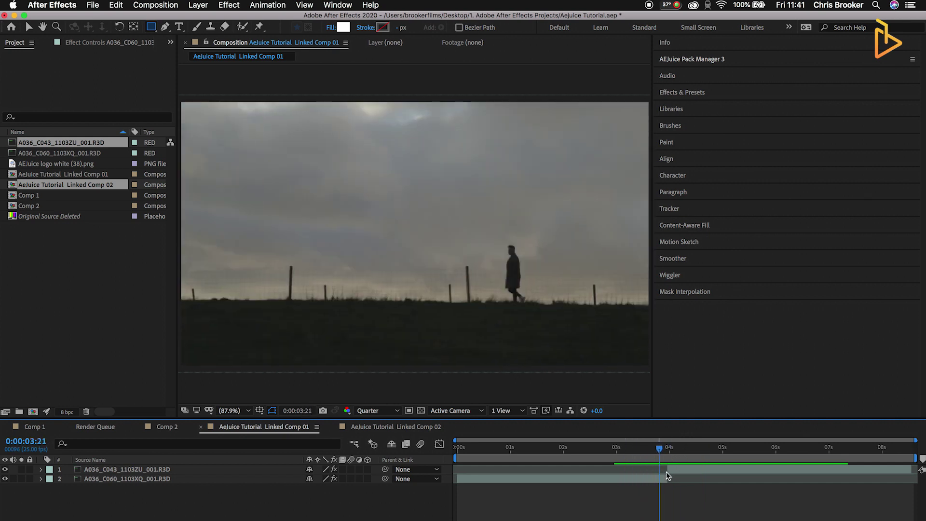
click(630, 479)
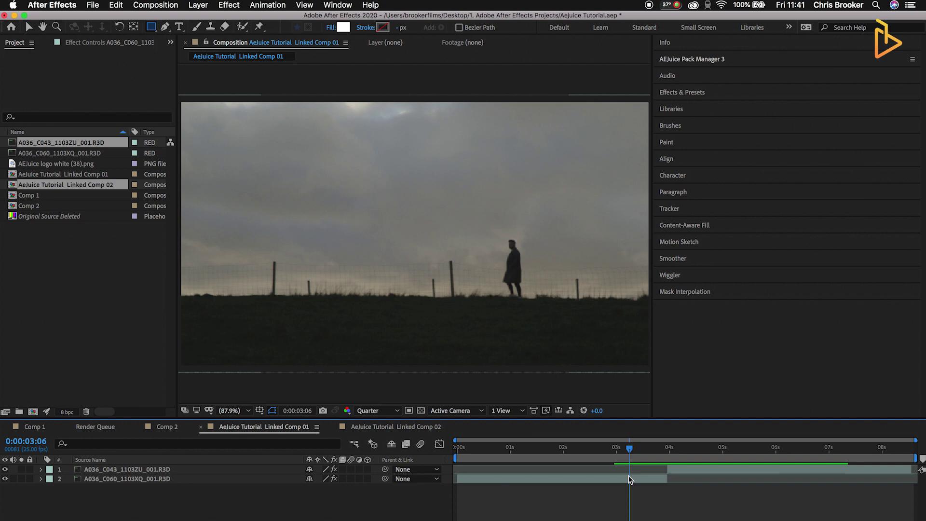
drag(630, 449, 668, 451)
Select the walking-man layer and show only its Scale property, currently 38%
click(655, 482)
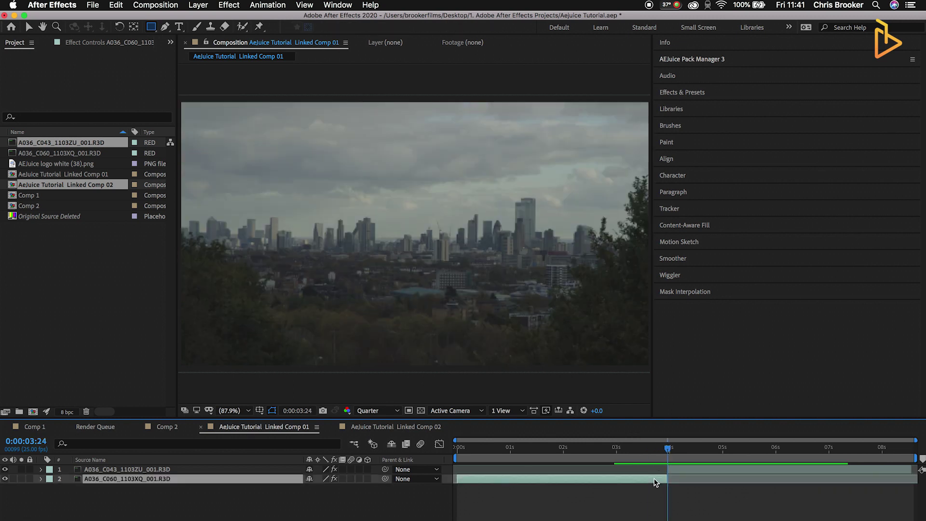
key(s)
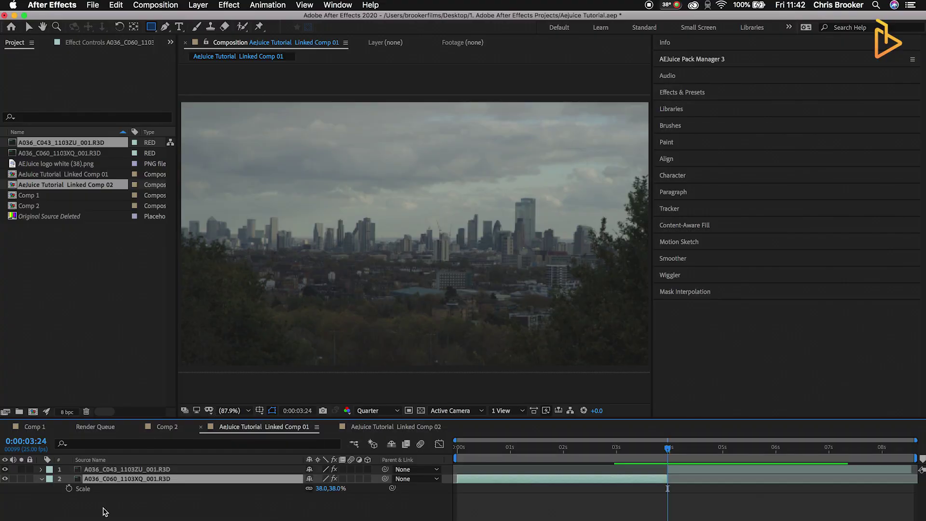
Keyframe the walking-man Scale at 38% on 0:00:03:20 and a larger value at 0:00:03:24
click(69, 488)
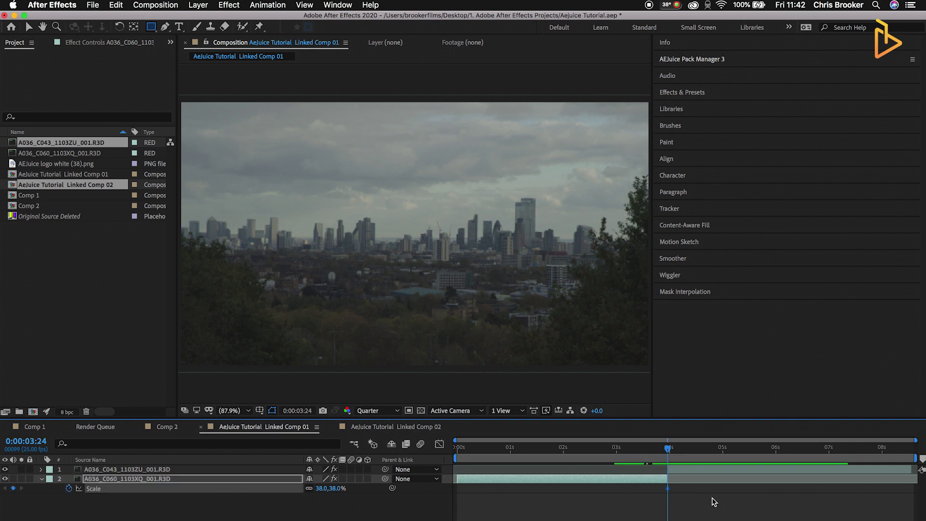
click(681, 505)
key(equal)
key(equal)
key(equal)
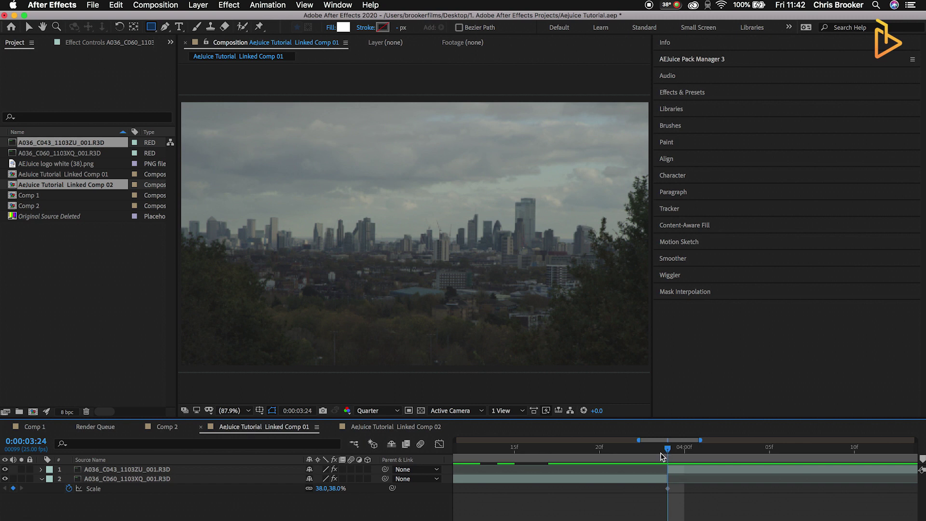
drag(662, 456, 599, 458)
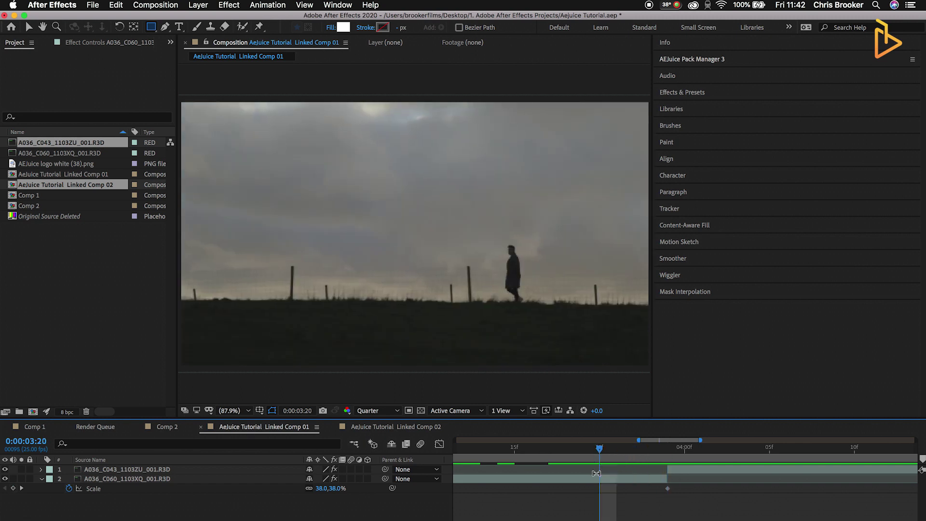
click(597, 479)
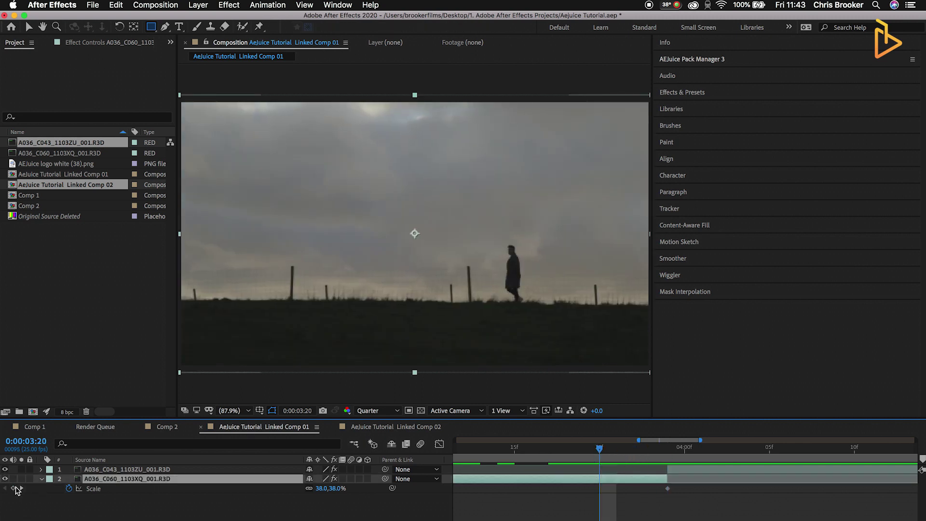
click(14, 488)
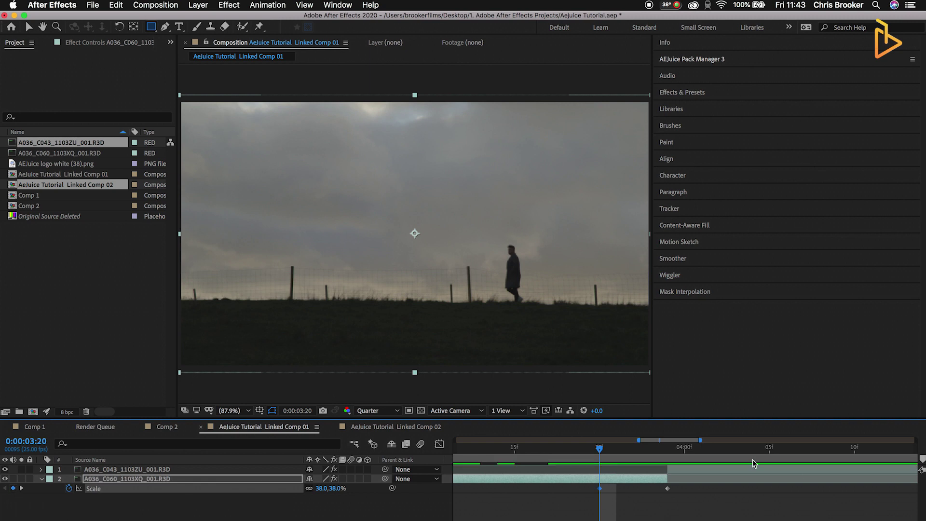
drag(606, 456, 667, 458)
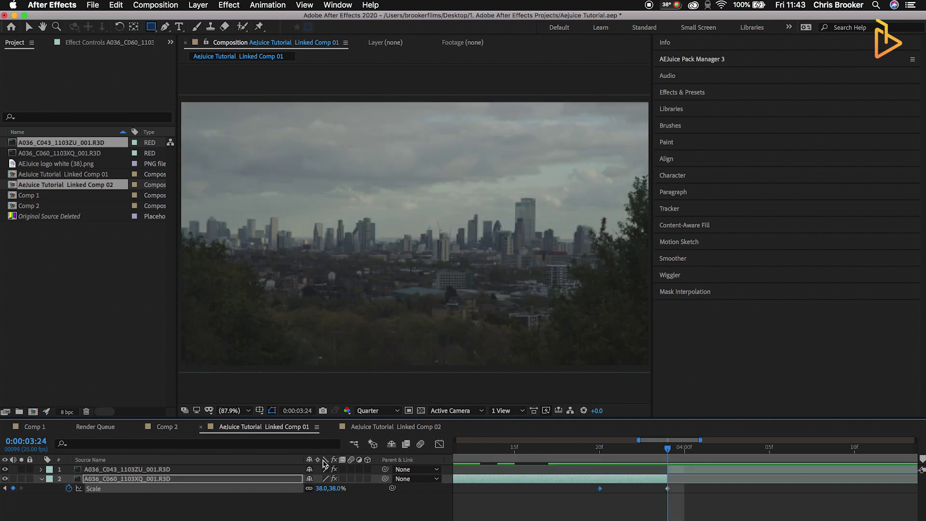
click(320, 488)
key(Return)
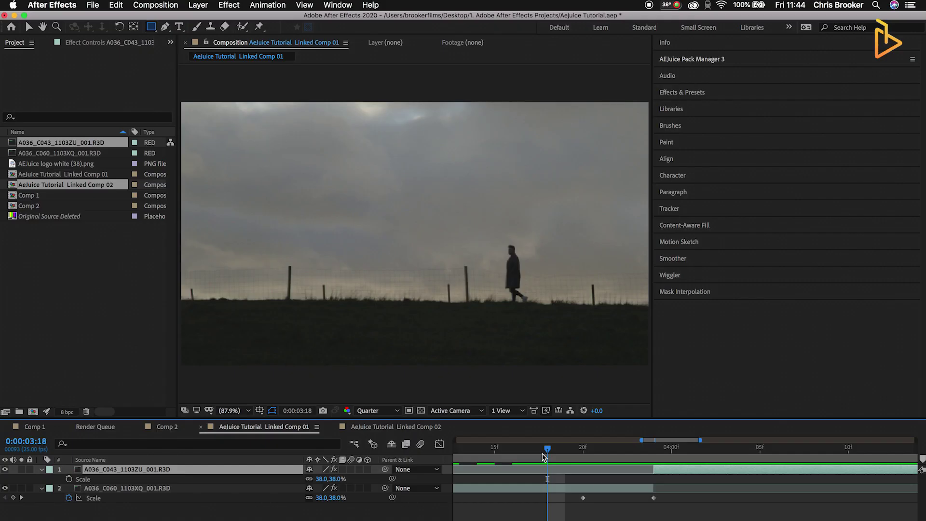
Keyframe the skyline layer's Scale at 38% on 0:00:04:04 and 20% at 0:00:03:24
key(space)
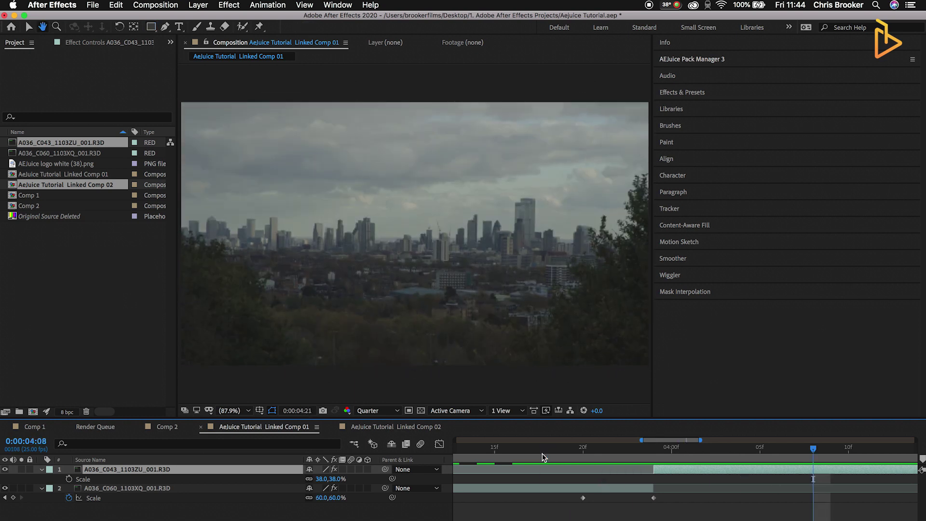
scroll(606, 510, left, 5)
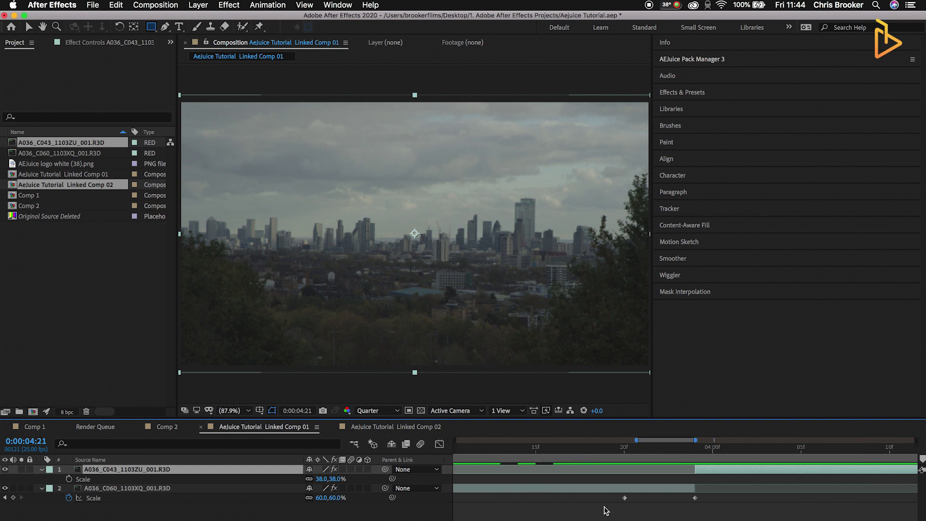
click(693, 453)
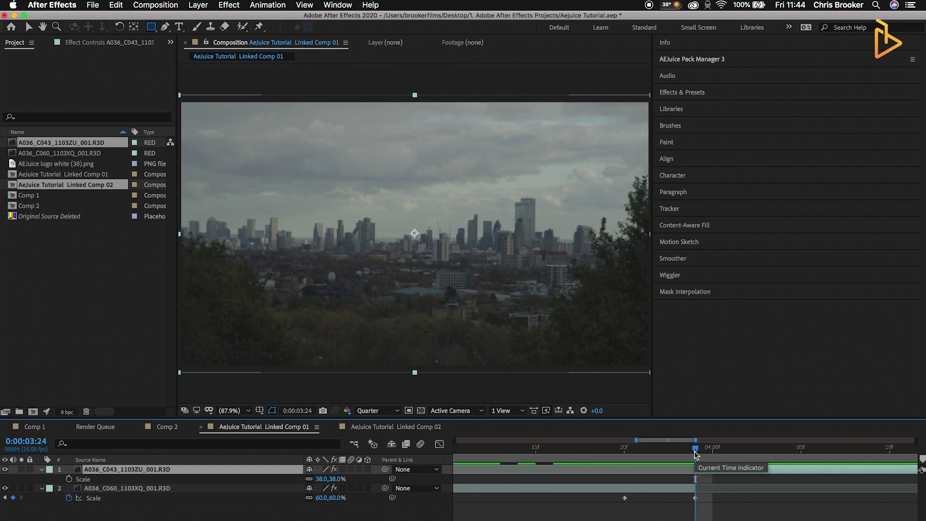
drag(696, 453, 772, 452)
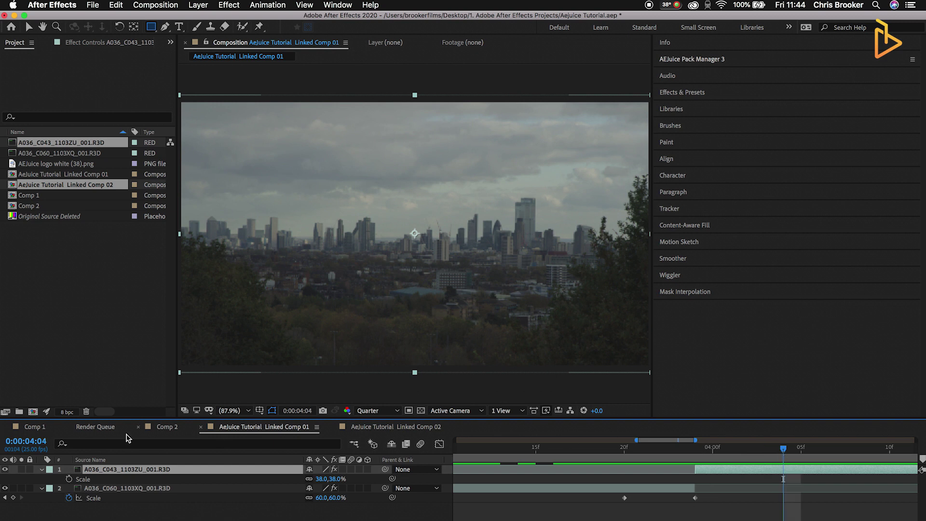
click(69, 479)
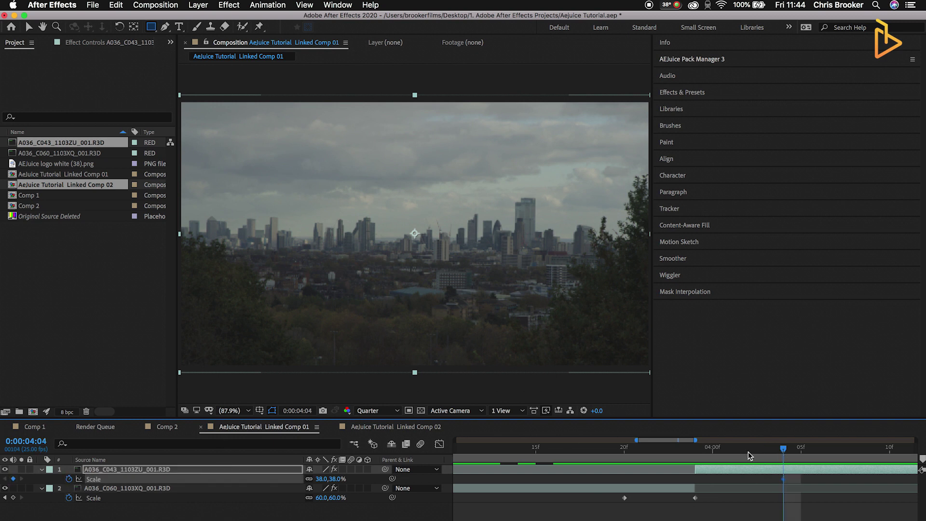
drag(763, 457, 696, 459)
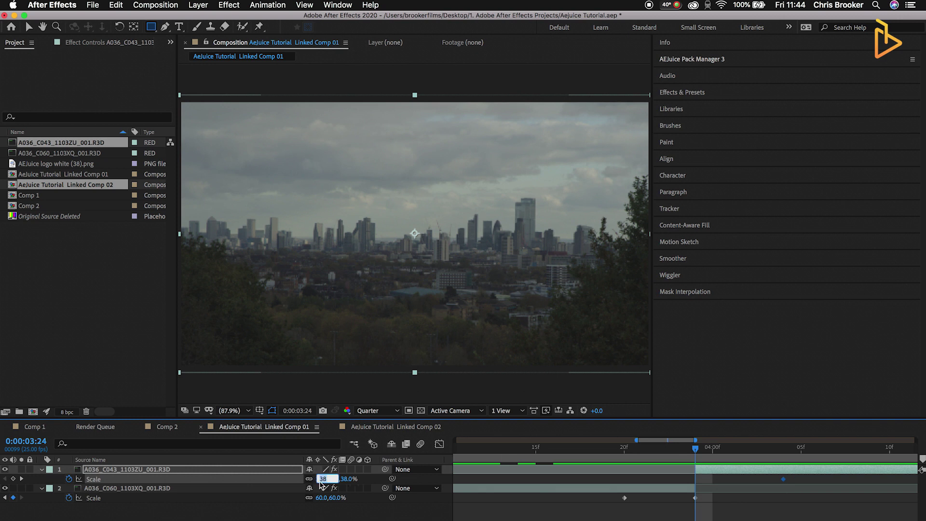
text(20)
key(Return)
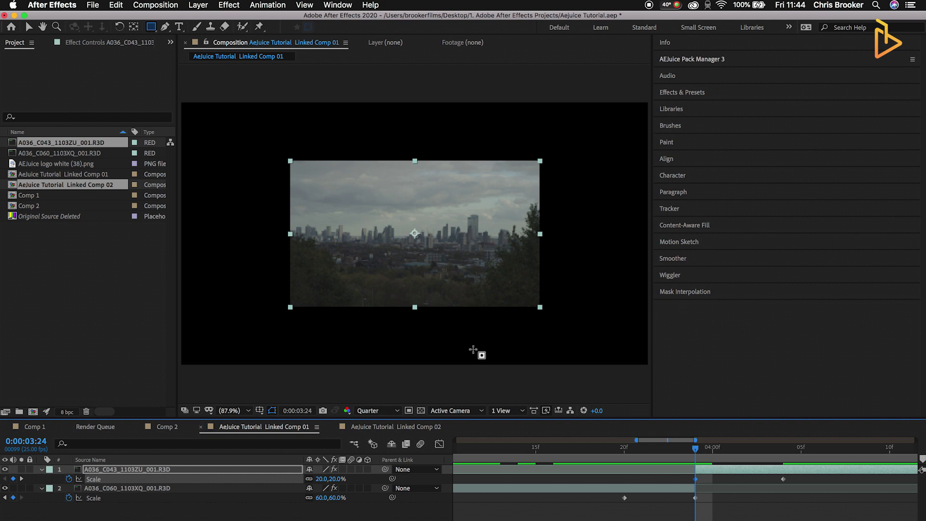
Deselect the layers and preview the zoom transition from just before the cut
click(753, 501)
drag(689, 449, 581, 457)
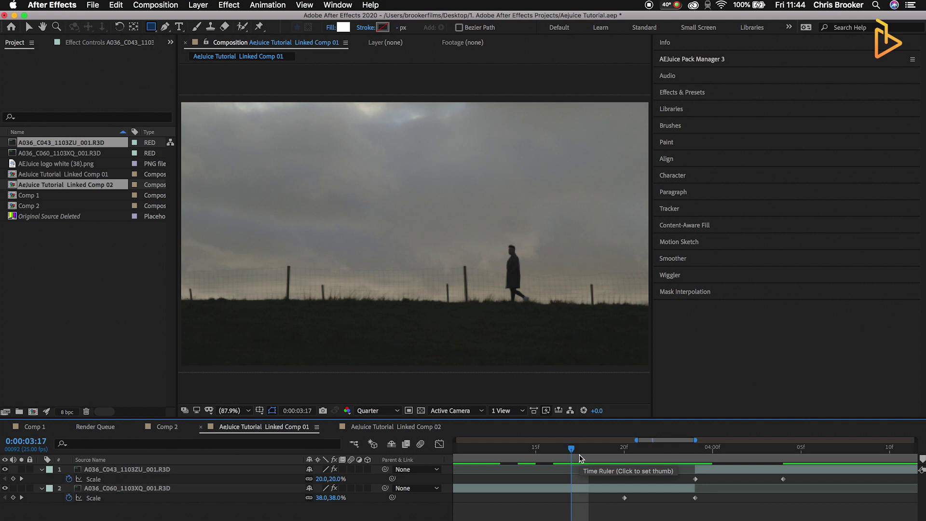
key(space)
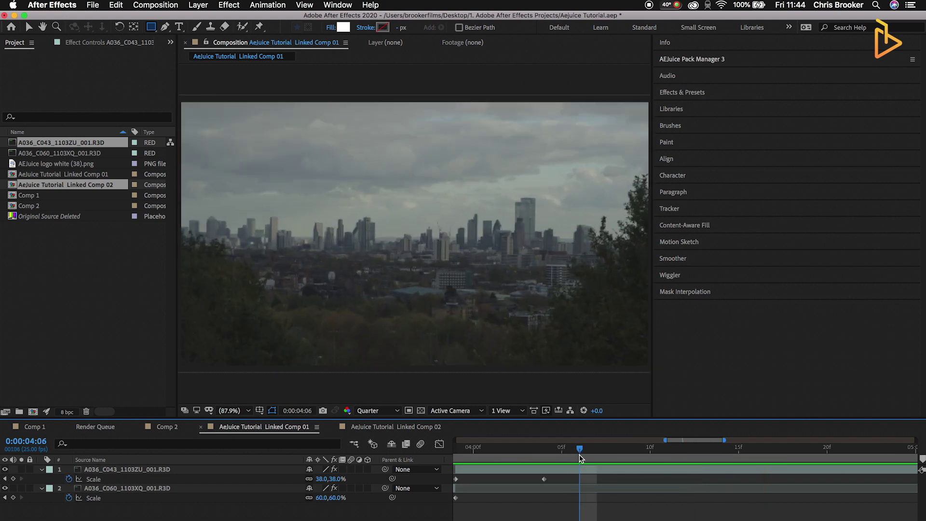
key(minus)
drag(580, 453, 513, 452)
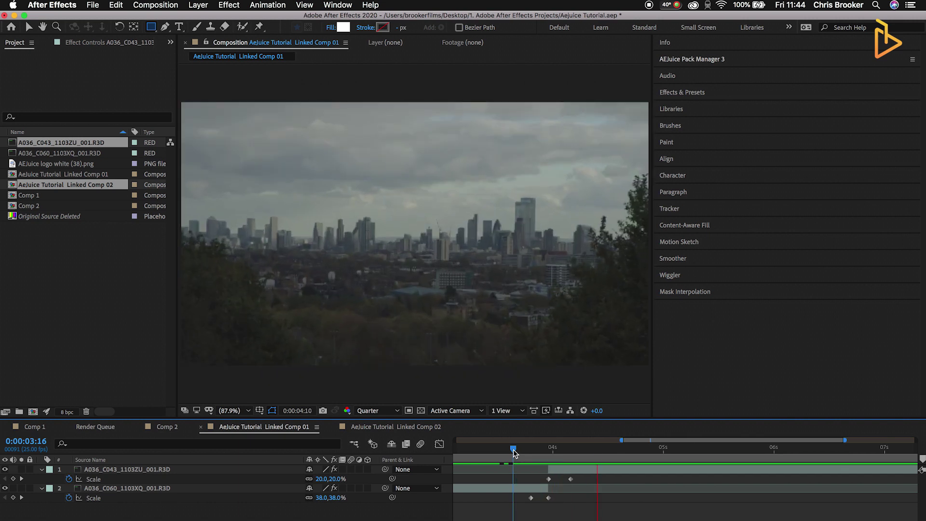
Add a settling Scale keyframe after 0:00:04:04 and raise the skyline's Scale there to 43%
drag(529, 452, 571, 450)
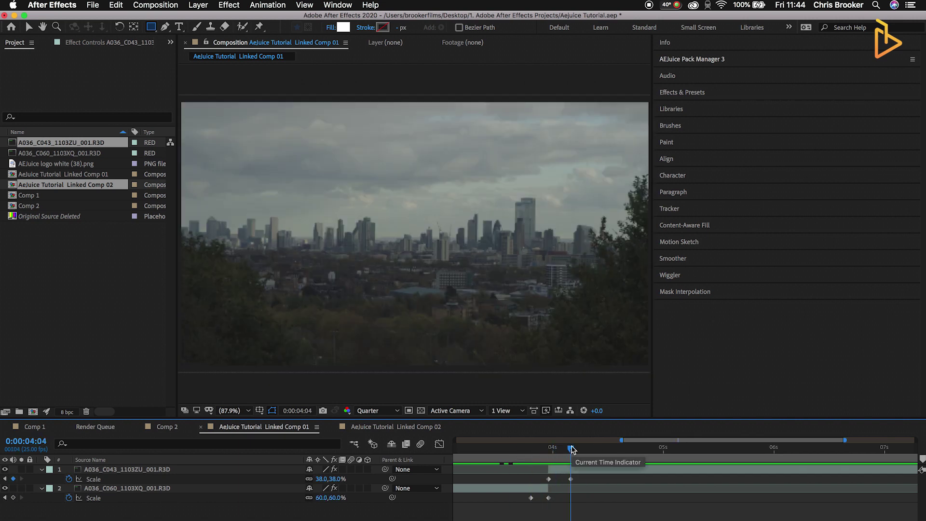
key(equal)
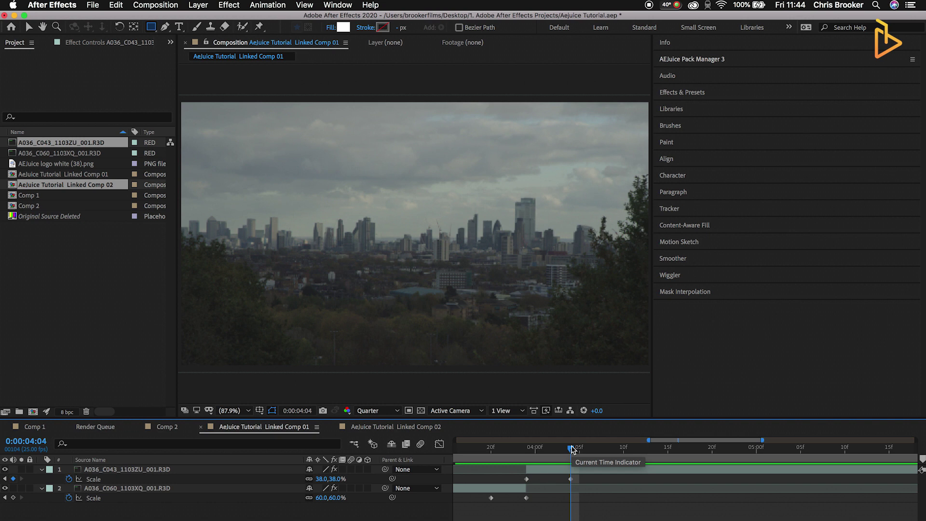
drag(572, 449, 606, 455)
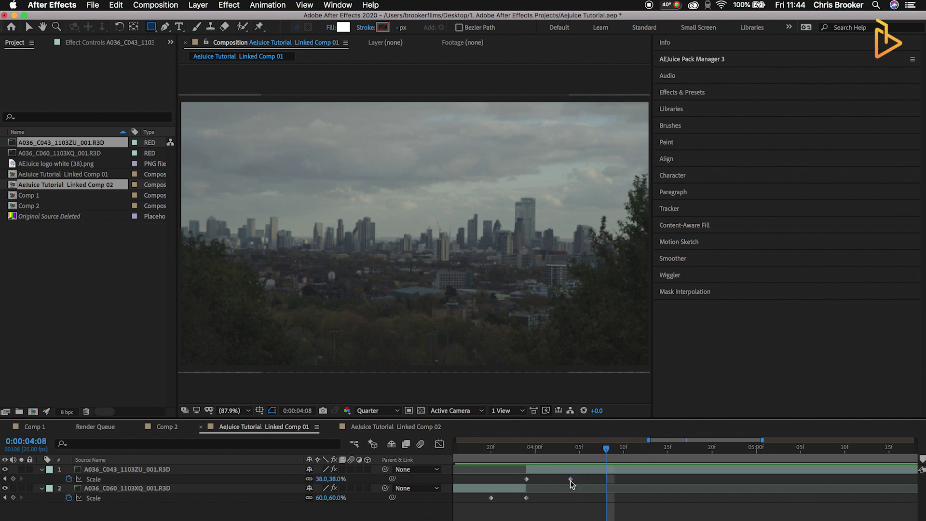
click(13, 479)
drag(577, 451, 571, 451)
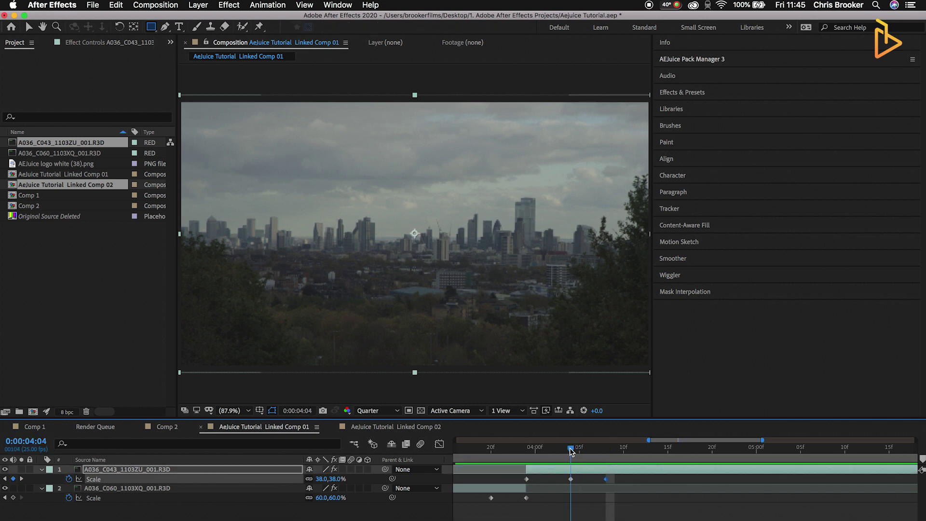
drag(321, 480, 628, 479)
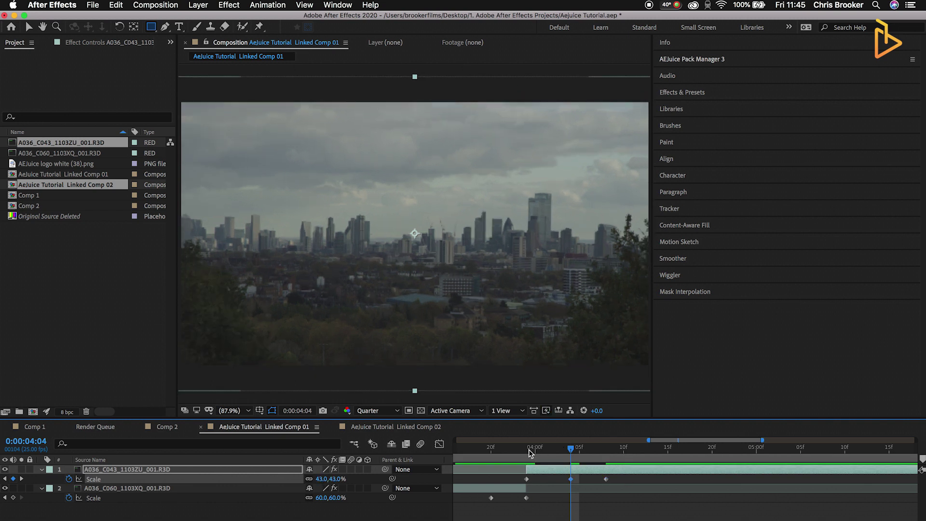
Preview the bouncing zoom from 0:00:03:20
drag(530, 452, 492, 453)
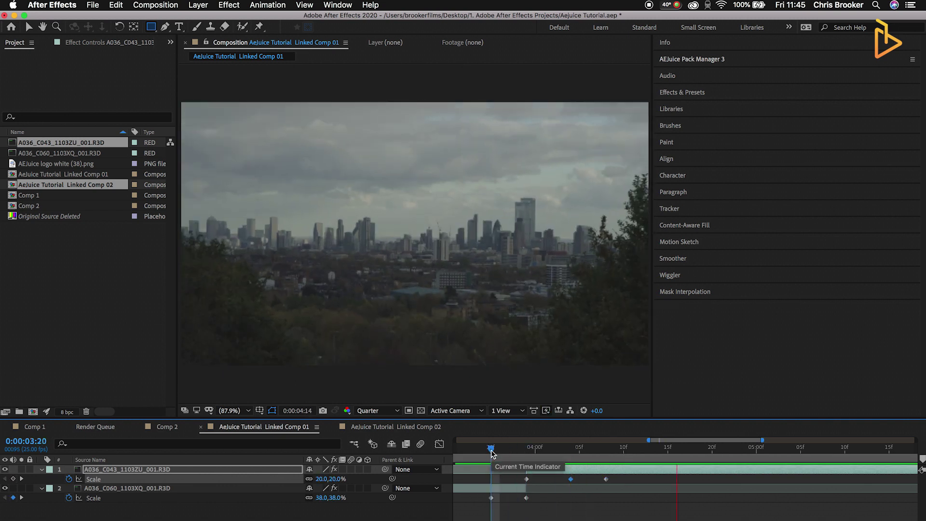
key(space)
key(space)
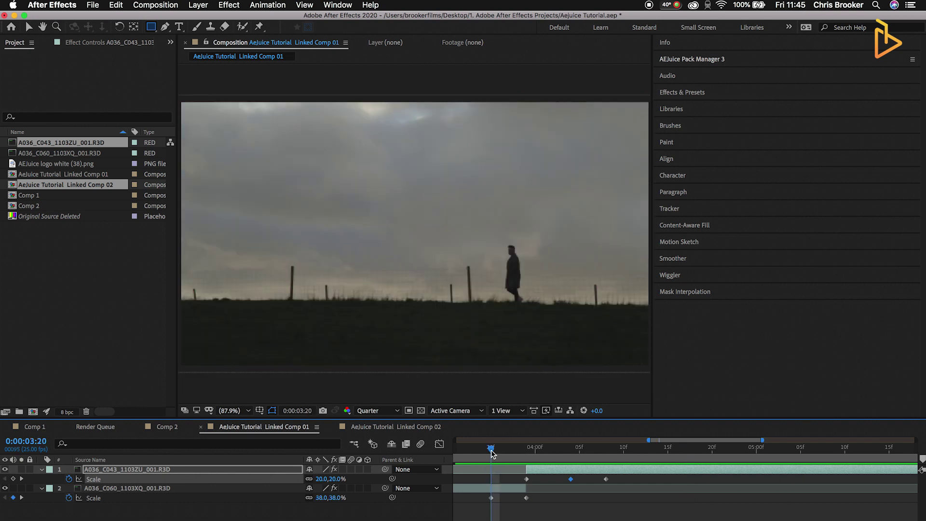
key(minus)
key(space)
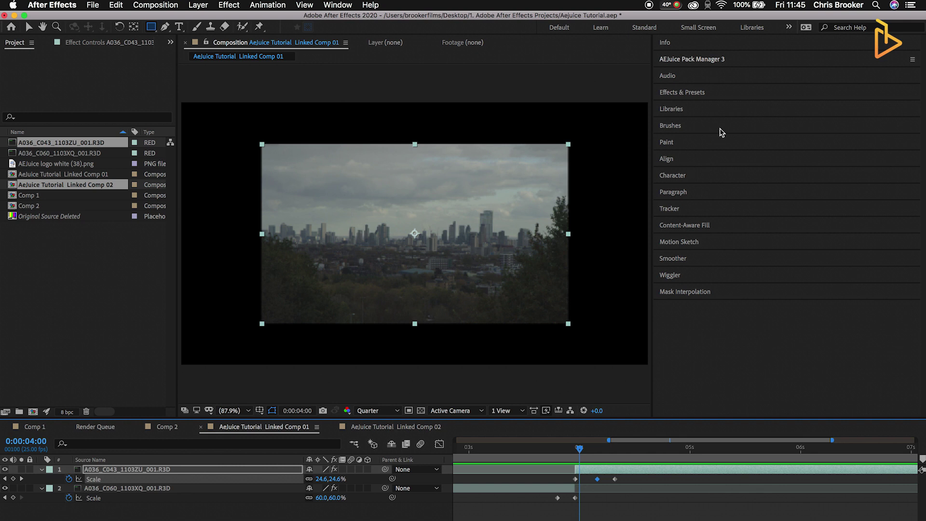
Find Motion Tile in Effects & Presets and apply it to the city skyline clip
click(713, 97)
click(703, 107)
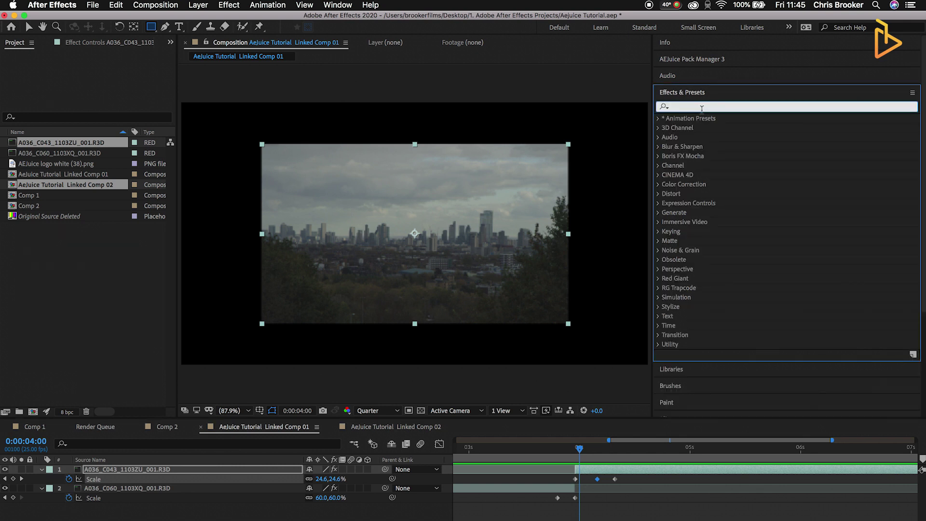
text(motion)
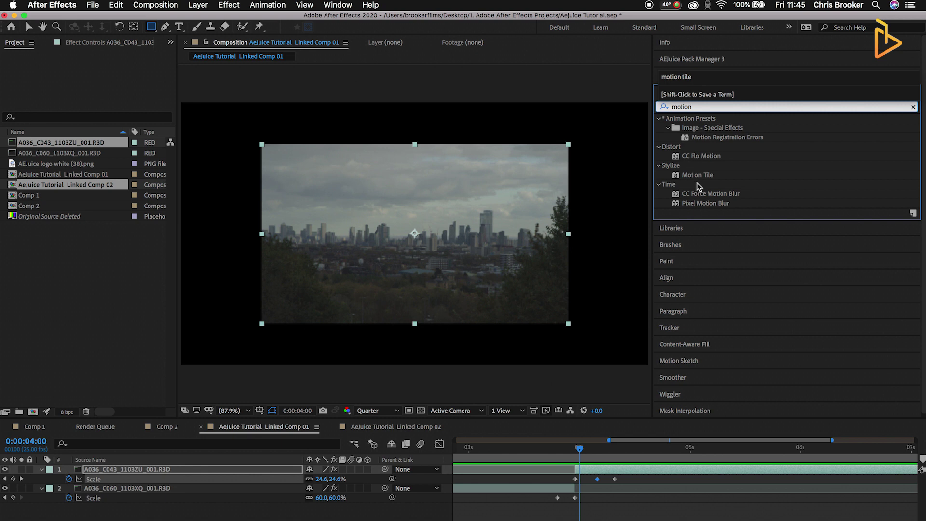
click(690, 175)
drag(655, 188, 438, 250)
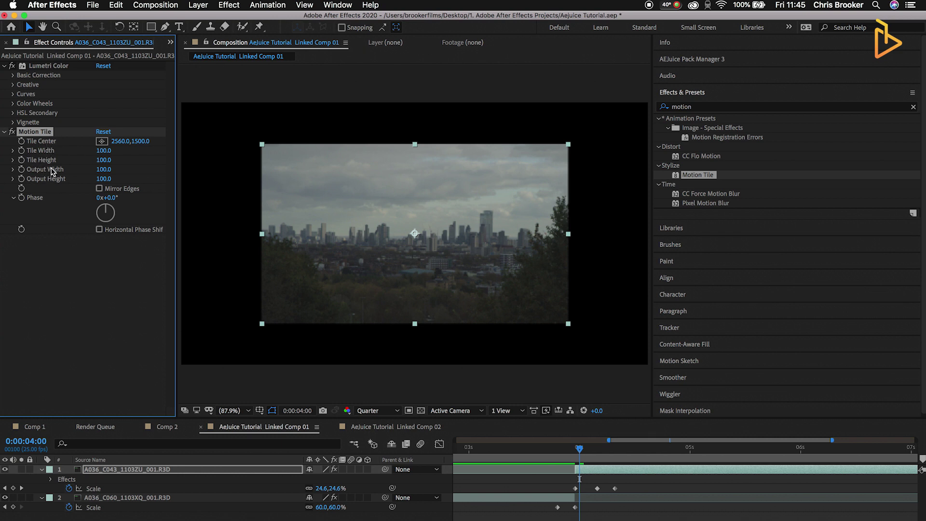
Set Motion Tile's Output Width and Output Height to 300
click(108, 171)
text(300)
key(Return)
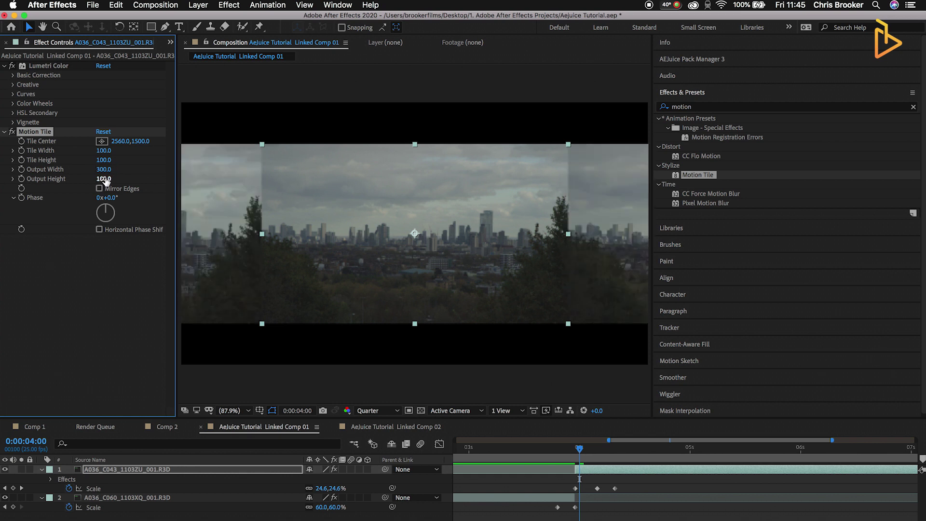
click(106, 180)
text(300)
key(Return)
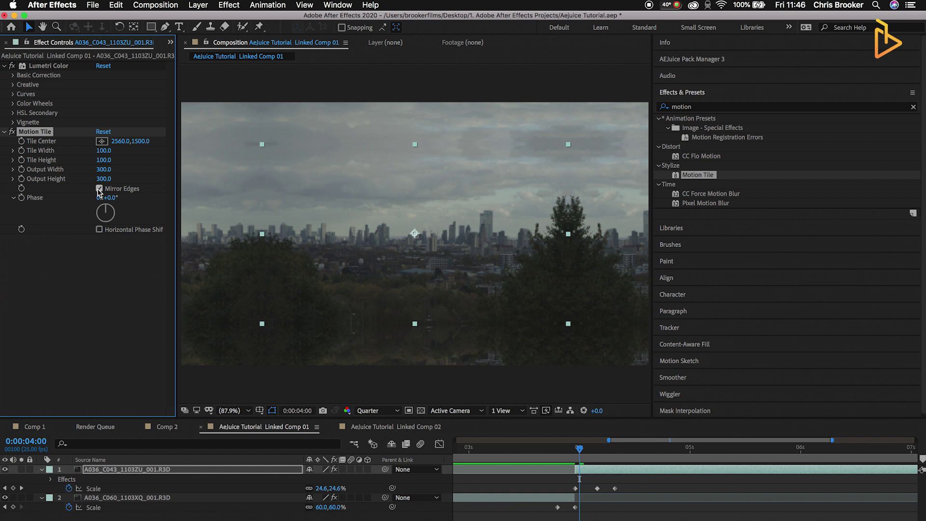
Enable the Motion Blur switch on both clip layers and the composition's Motion Blur button
click(531, 455)
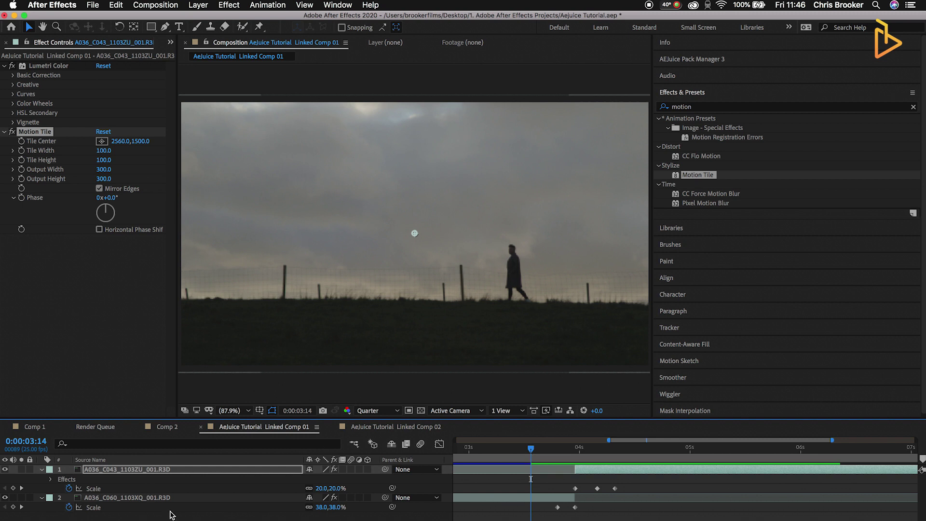
drag(185, 518, 220, 458)
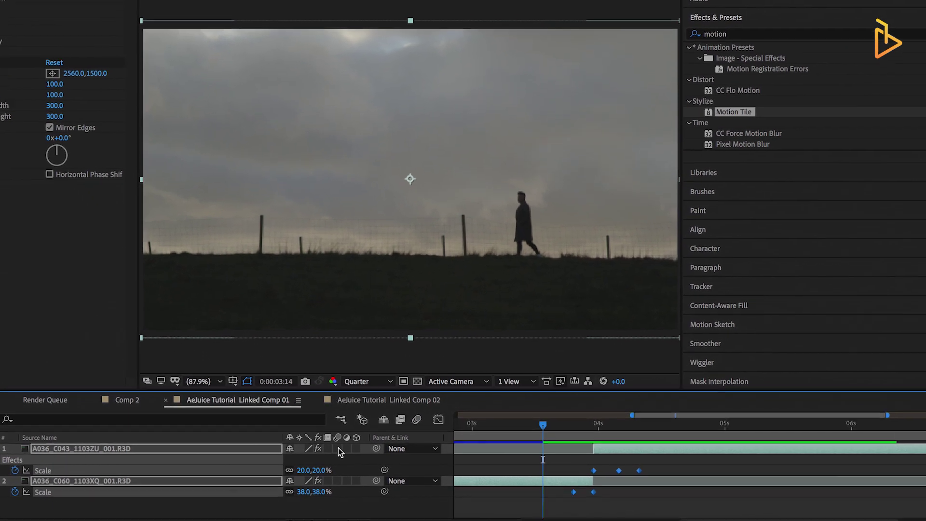
click(304, 510)
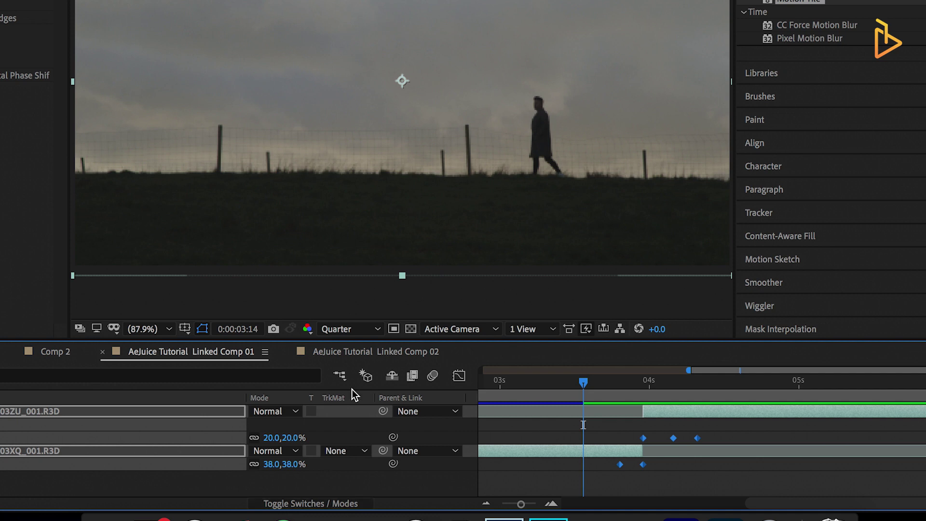
click(357, 506)
click(314, 412)
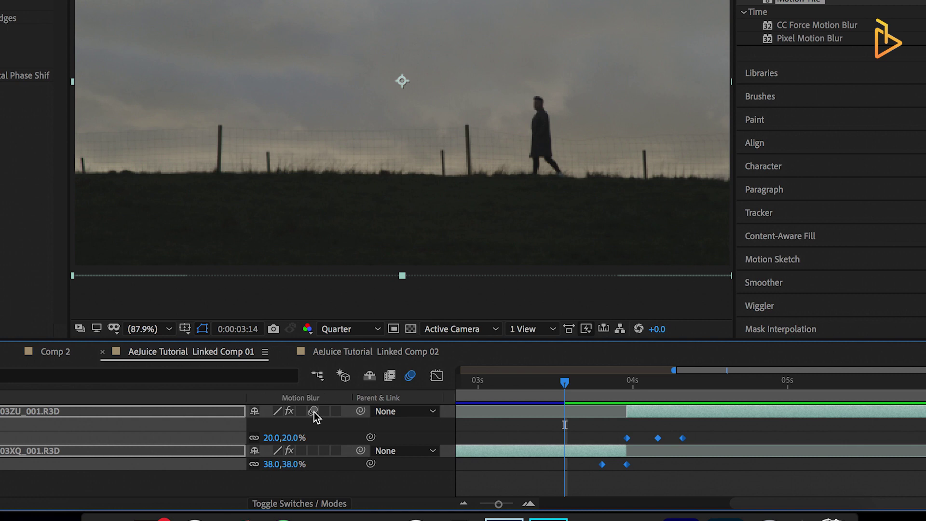
click(410, 376)
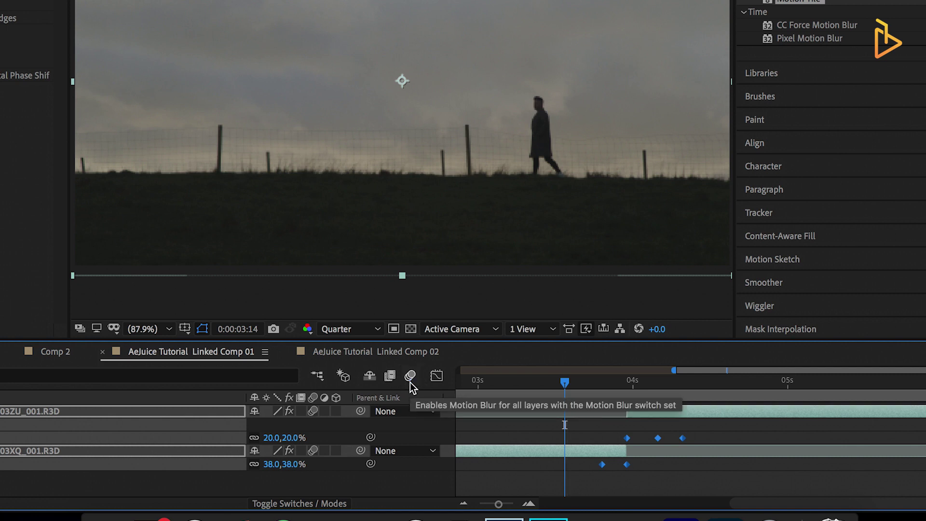
click(410, 376)
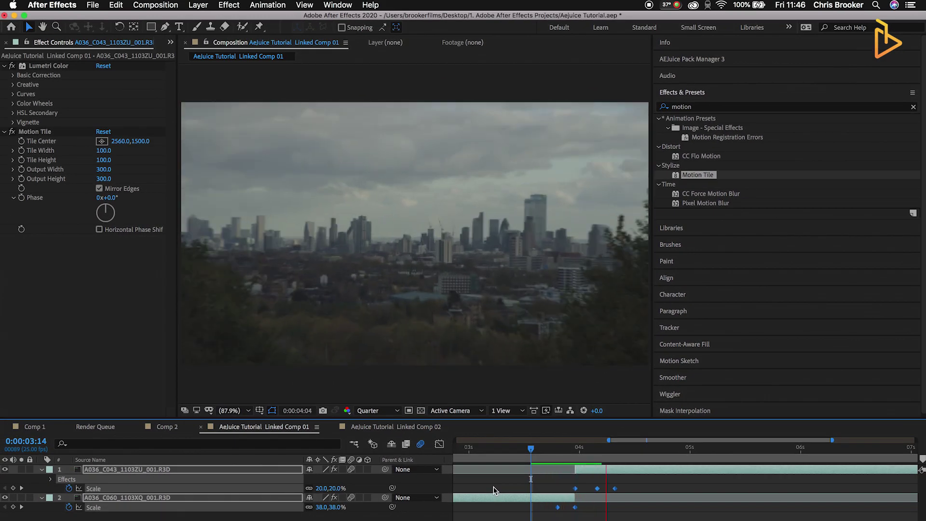
Select both clips' Scale keyframes and apply Keyframe Assistant > Easy Ease
click(535, 447)
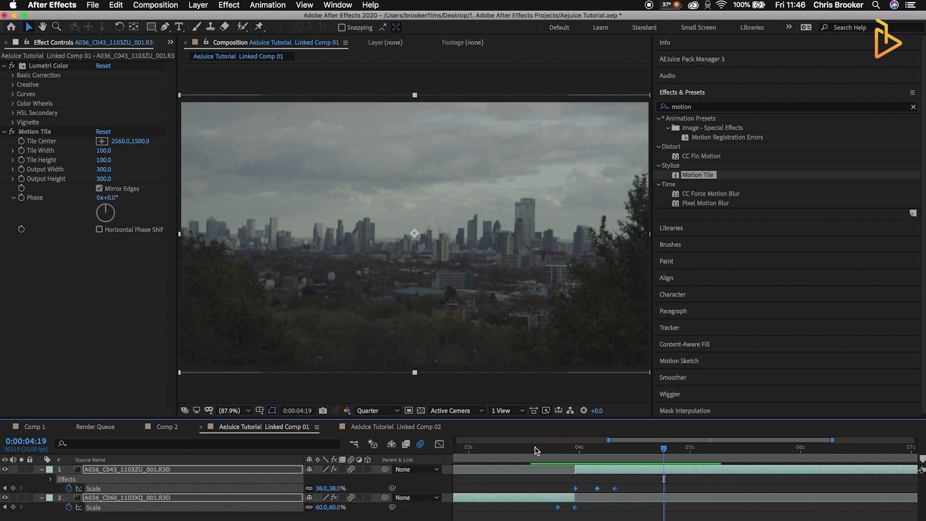
drag(597, 481, 535, 518)
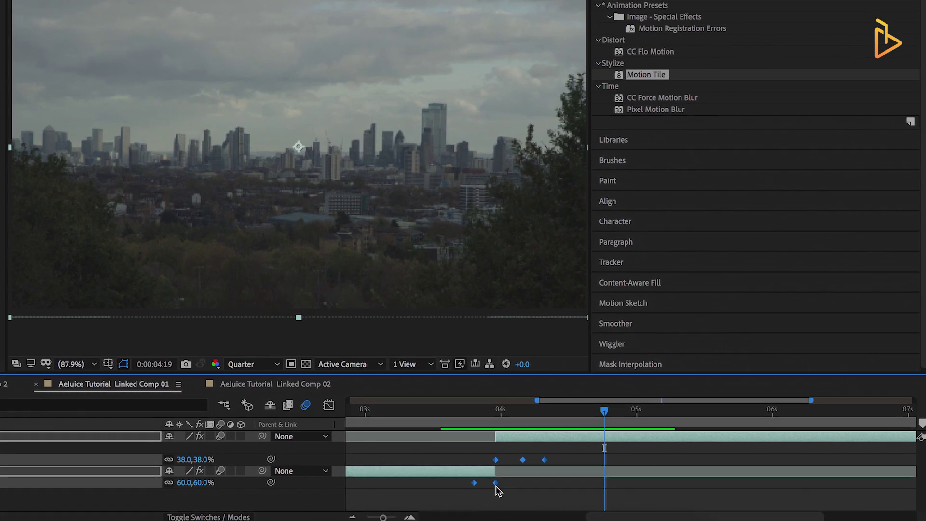
right_click(527, 493)
mouse_move(604, 517)
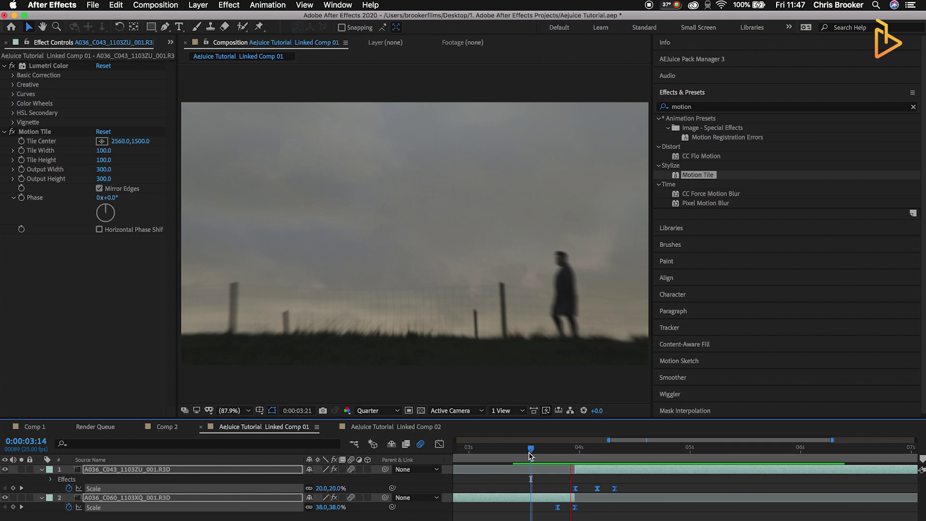
click(530, 448)
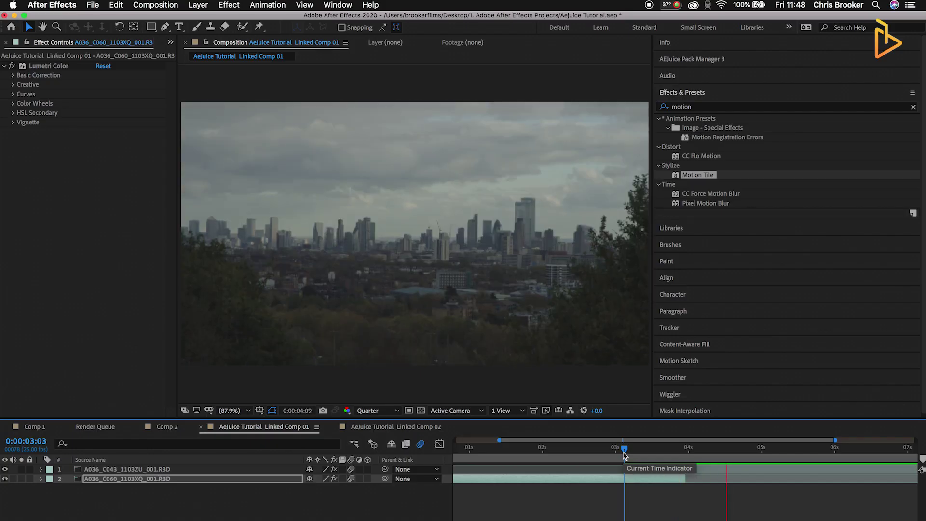
click(624, 455)
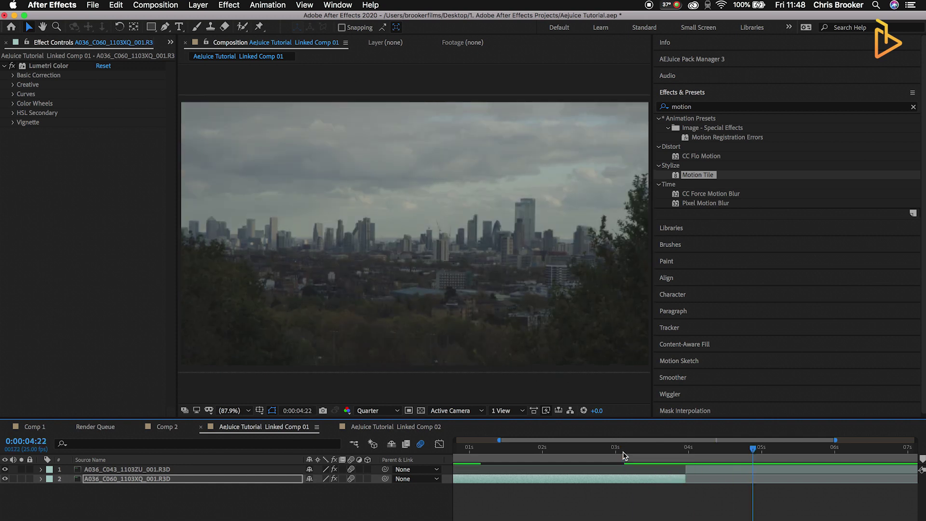
Open AEJuice Pack Manager 3 and step down the Folders list to X-Assets Sound Effects
click(717, 59)
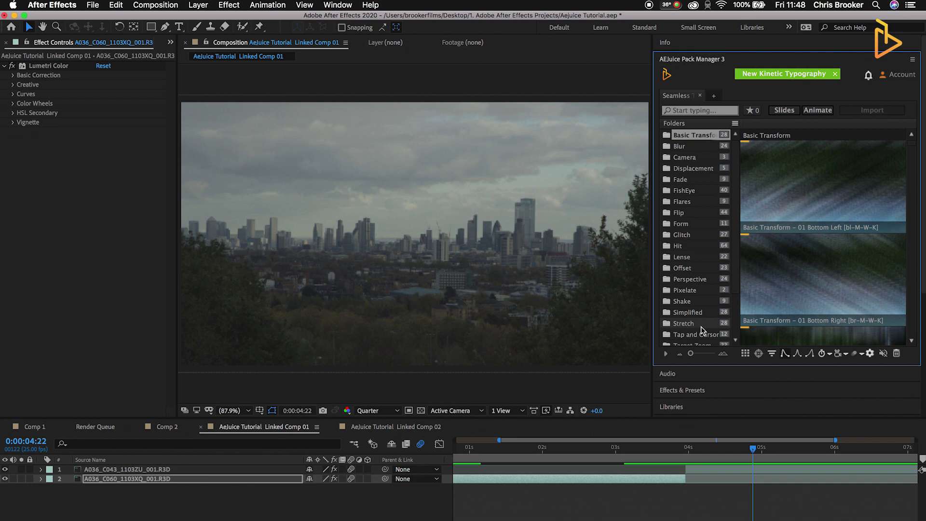
key(Down)
key(Down)
key(Down)
key(Down)
key(Down)
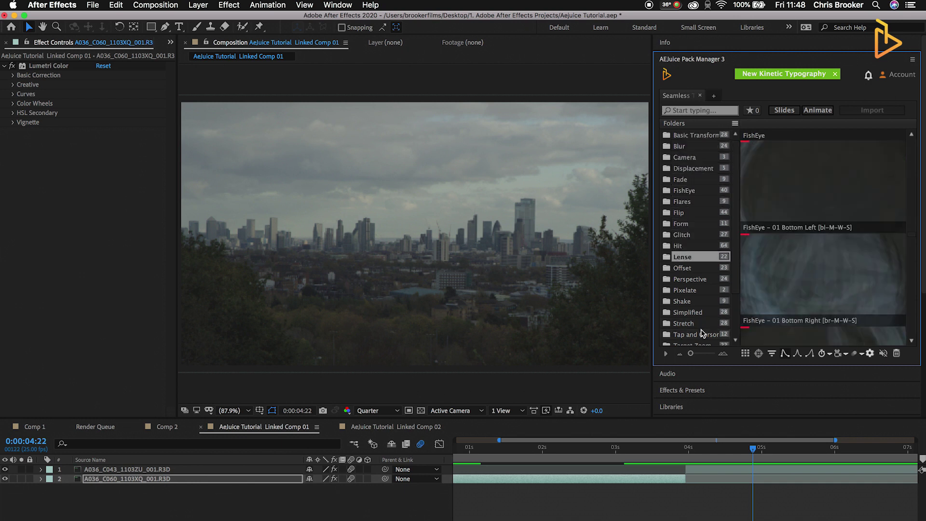
key(Down)
key(Down)
key(Down)
key(Down)
key(Down)
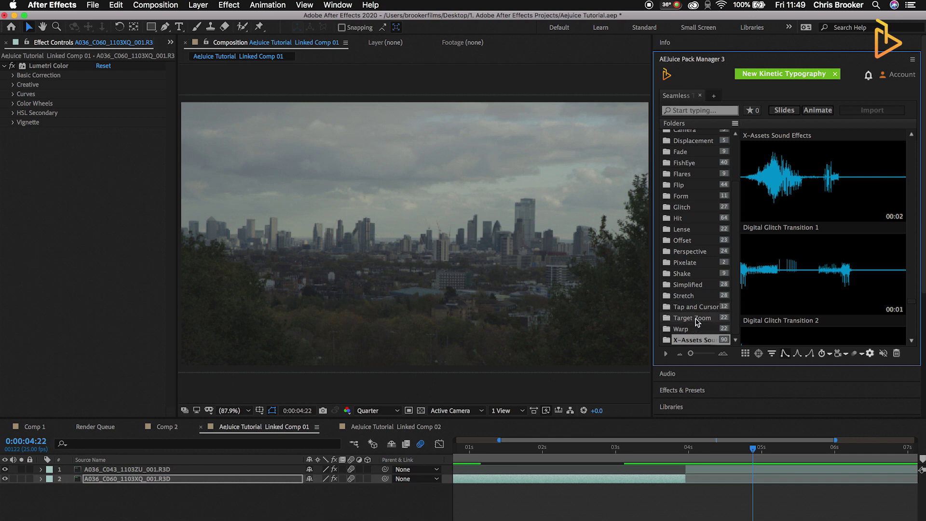
Open the Target Zoom folder in AEJuice Pack Manager and scroll through its presets
click(694, 319)
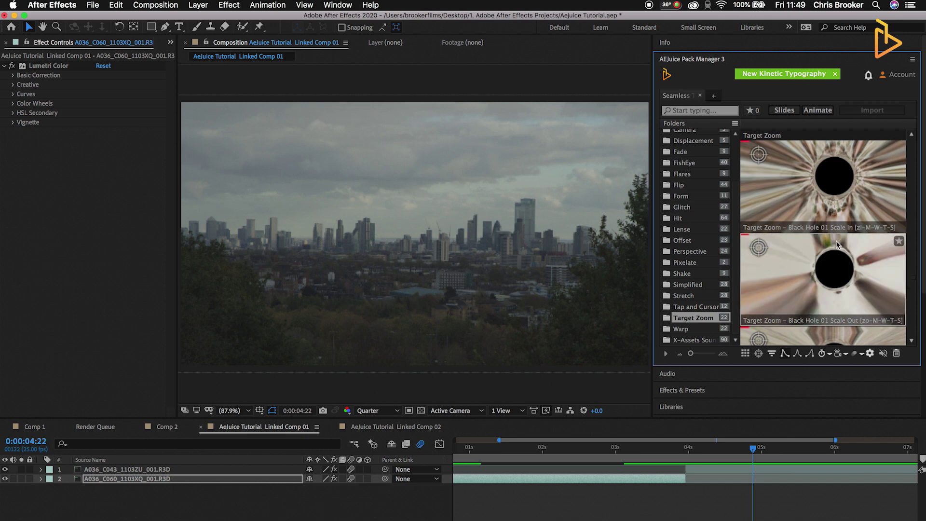
scroll(803, 271, down, 2)
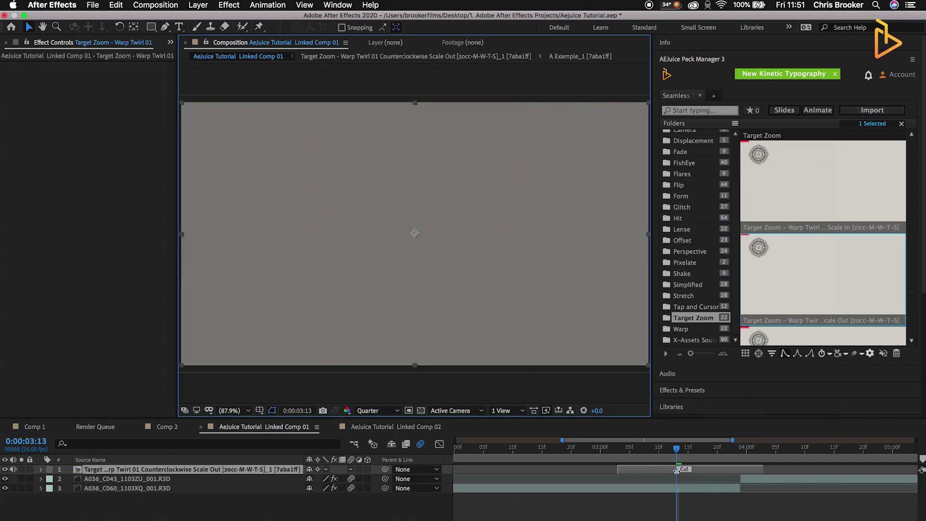
Slide the Target Zoom preset layer so its Cut marker lines up with the clip cut
key(equal)
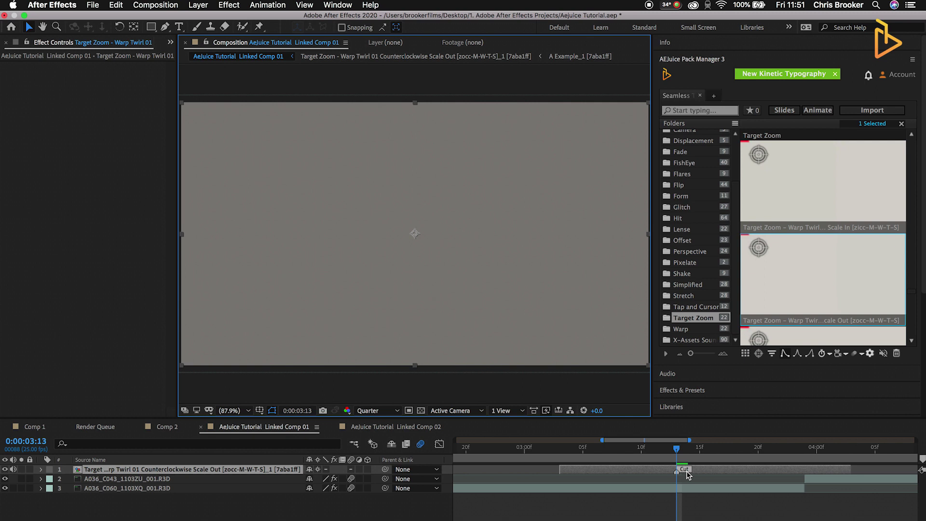
key(Page_Up)
key(Page_Up)
key(Page_Up)
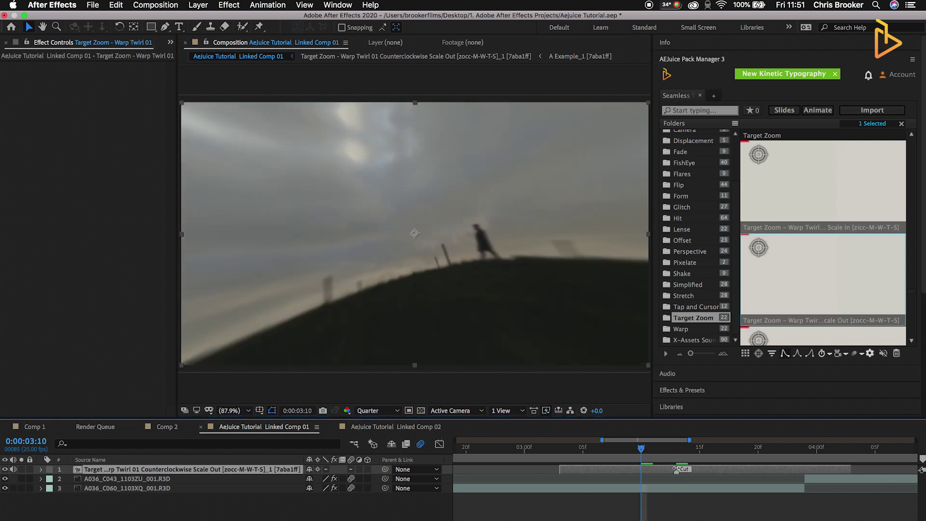
mouse_move(660, 473)
mouse_down()
mouse_move(788, 474)
mouse_move(795, 452)
mouse_move(814, 454)
mouse_move(666, 462)
mouse_up()
key(semicolon)
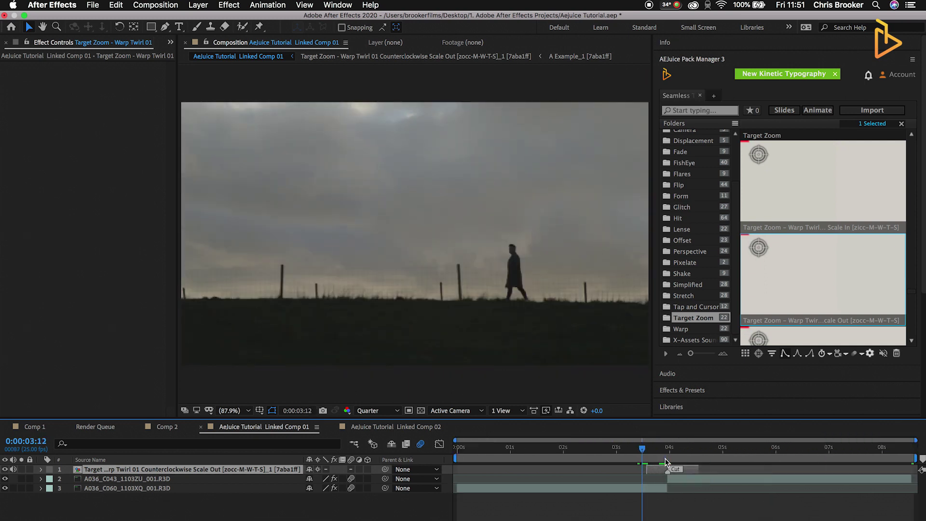
Preview the Target Zoom transition, replaying it from 0:00:03:04
key(space)
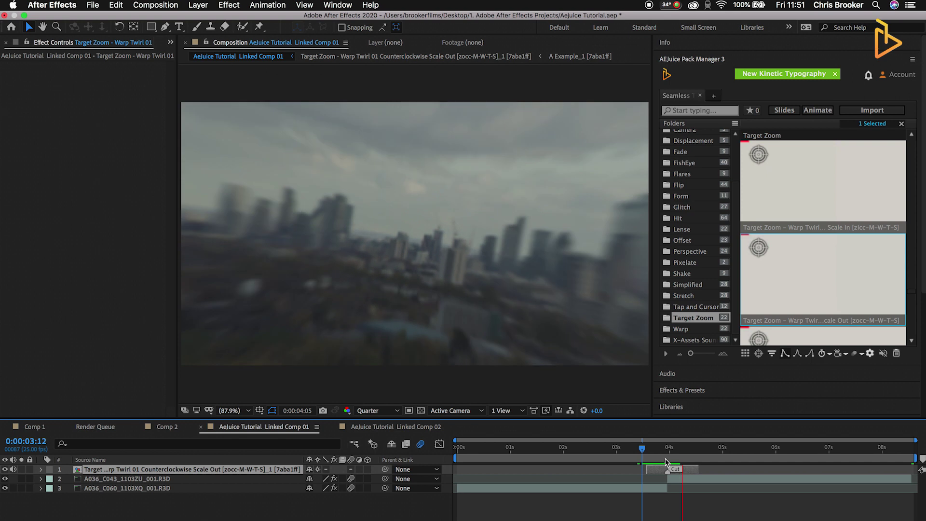
click(624, 450)
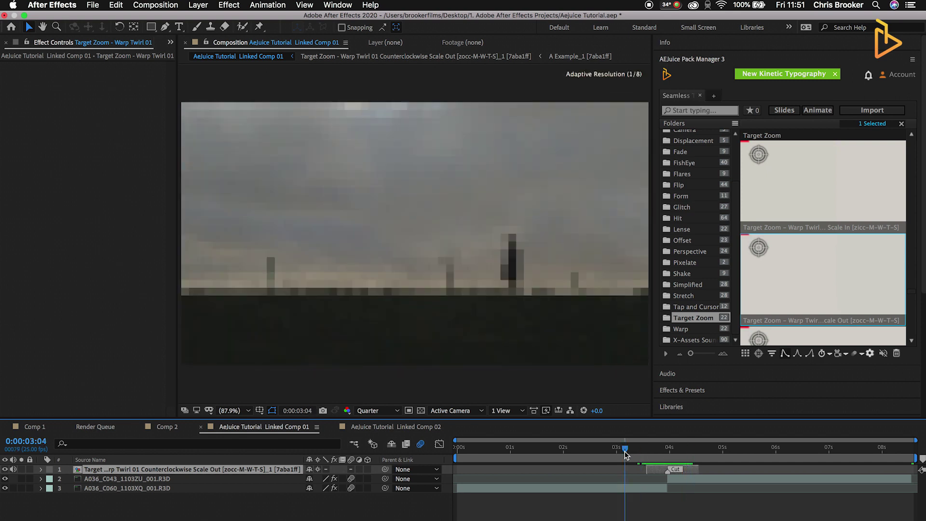
key(space)
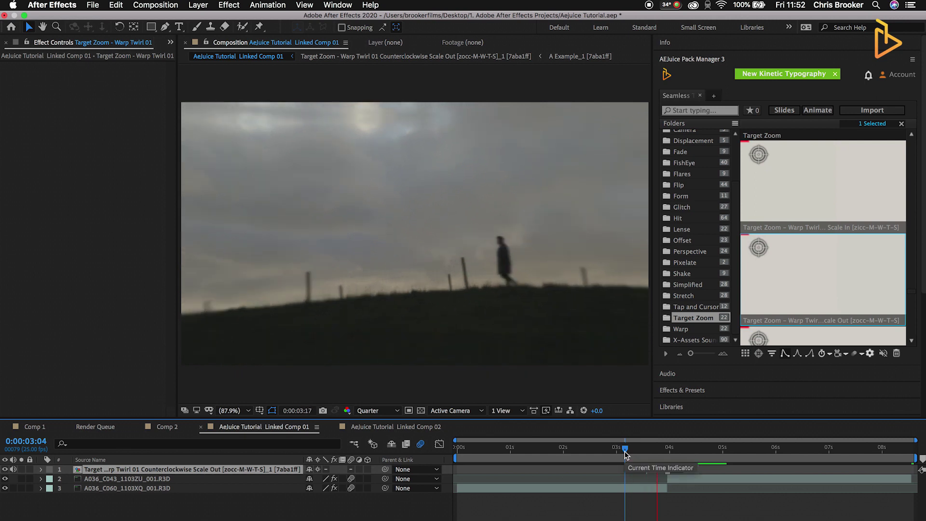
key(space)
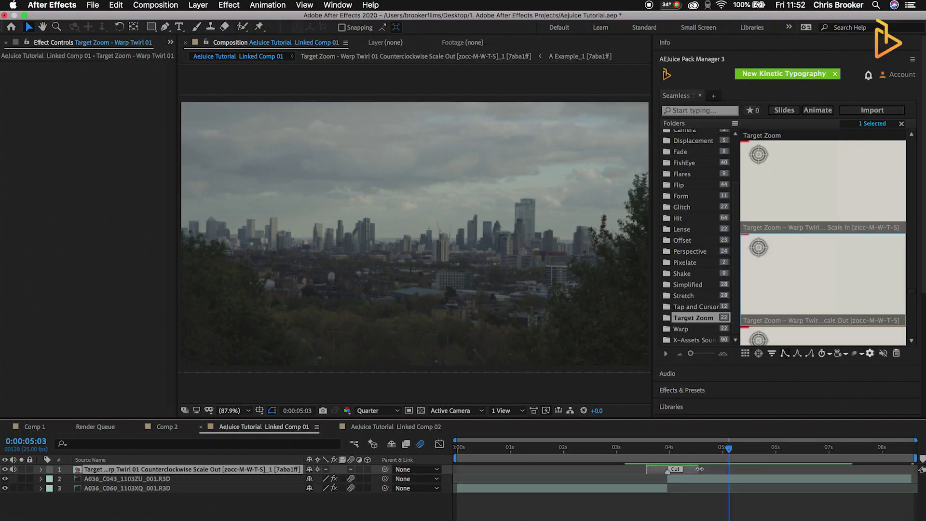
Extend the Target Zoom layer's end further past the cut and preview the warp-twirl into the skyline
drag(720, 468, 755, 468)
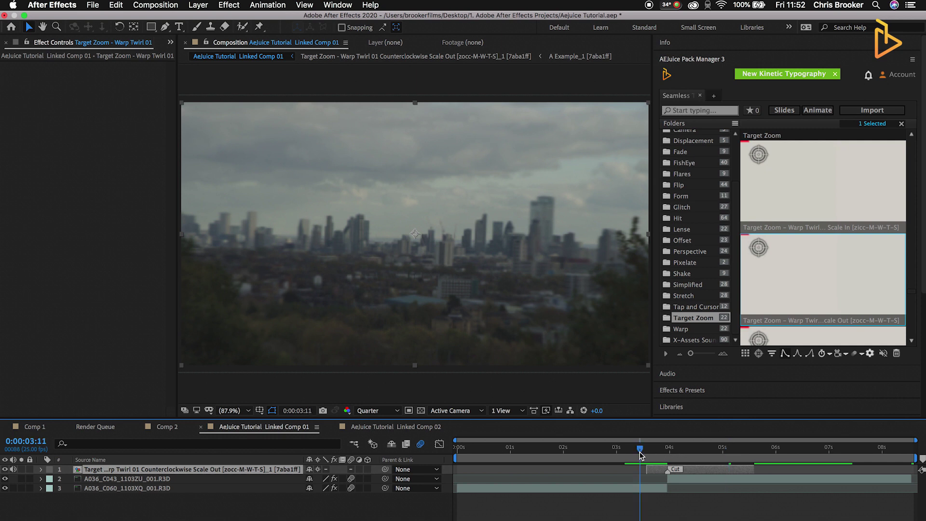
key(space)
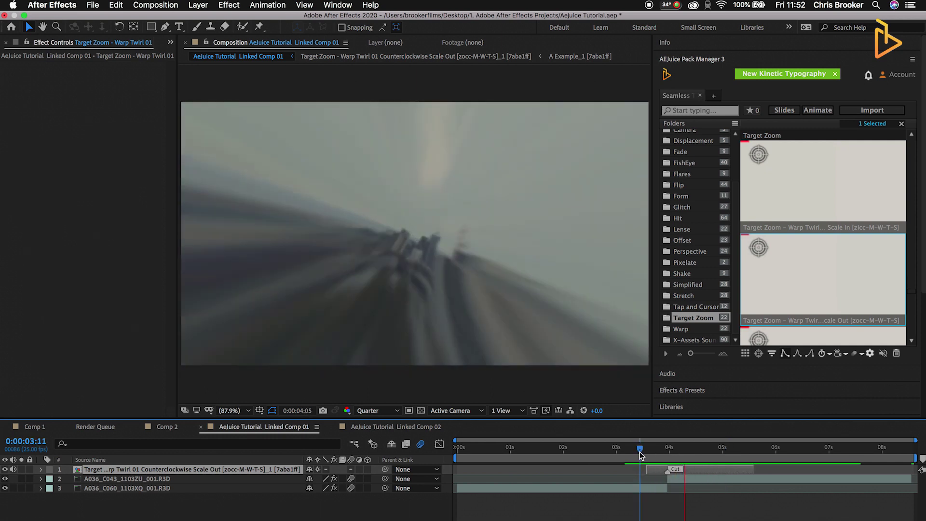